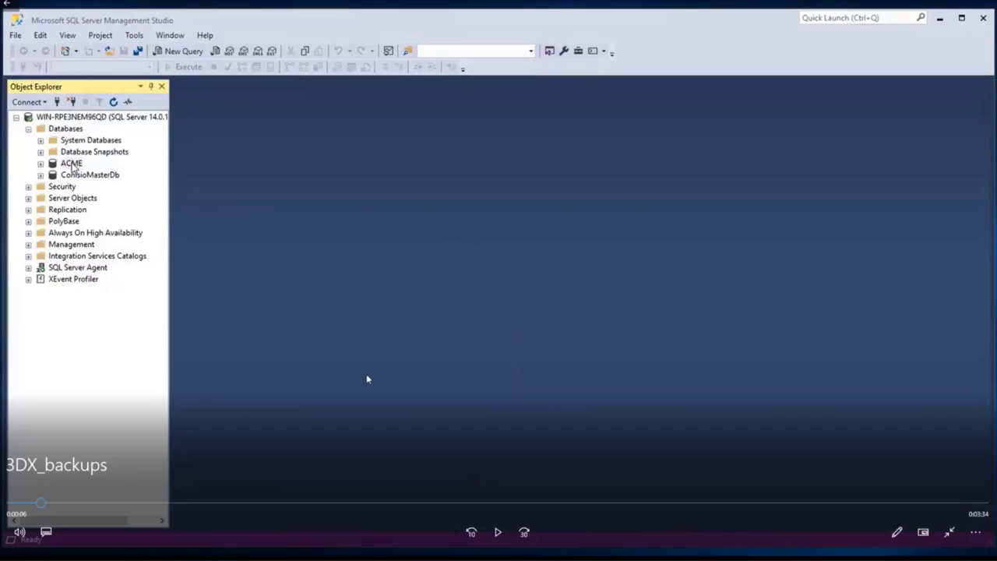
left_click(500, 533)
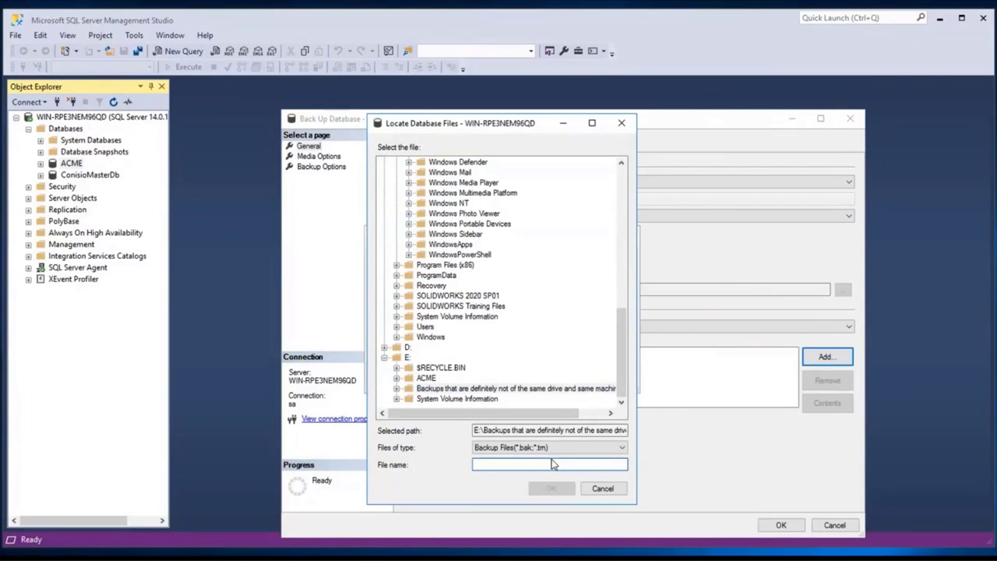
Step: Name the ACME backup file ACME_backup_2_4_2020, accept it as the destination and run the full database backup
type("E")
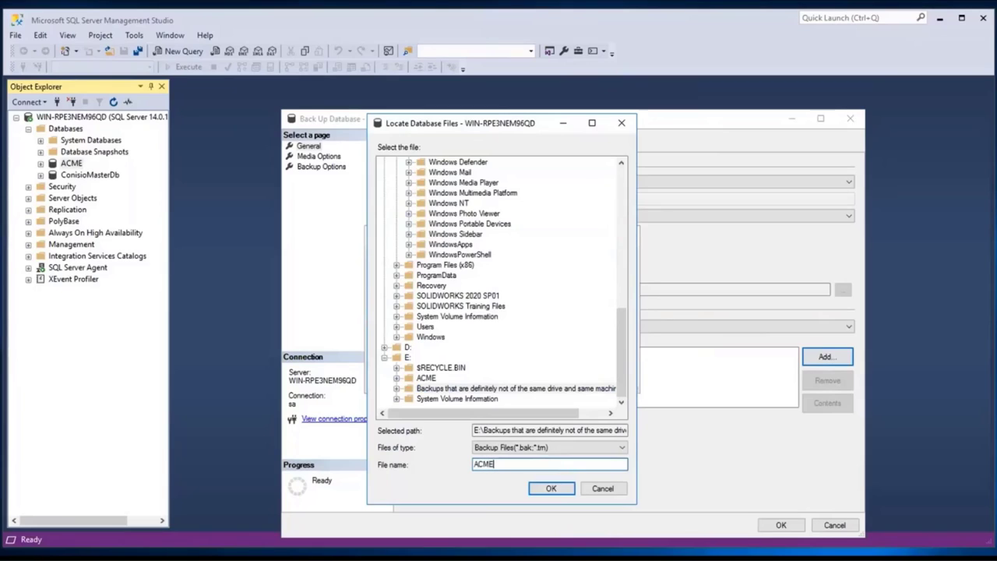
type("_backup_2_4_2020")
left_click(553, 491)
left_click(544, 375)
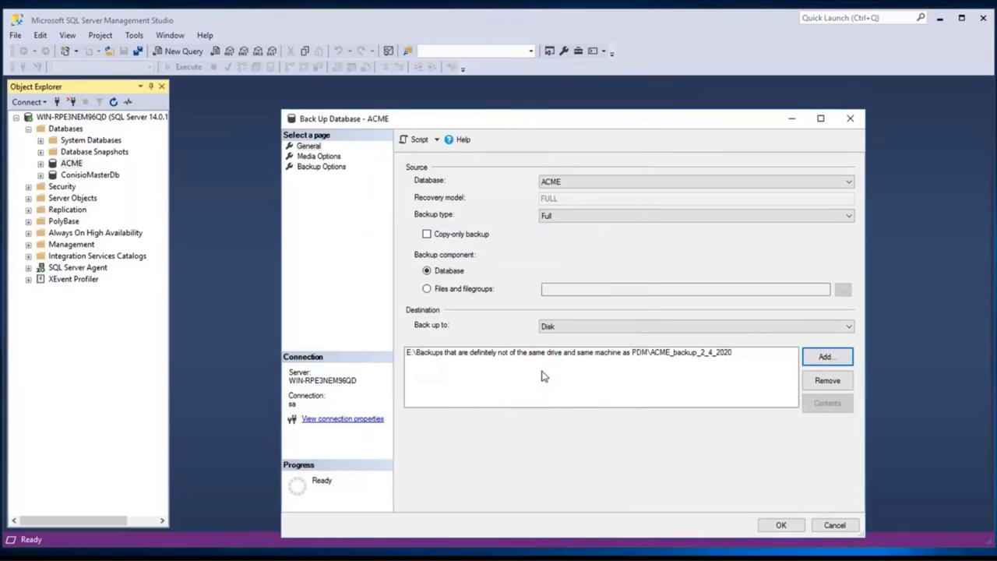
left_click(781, 525)
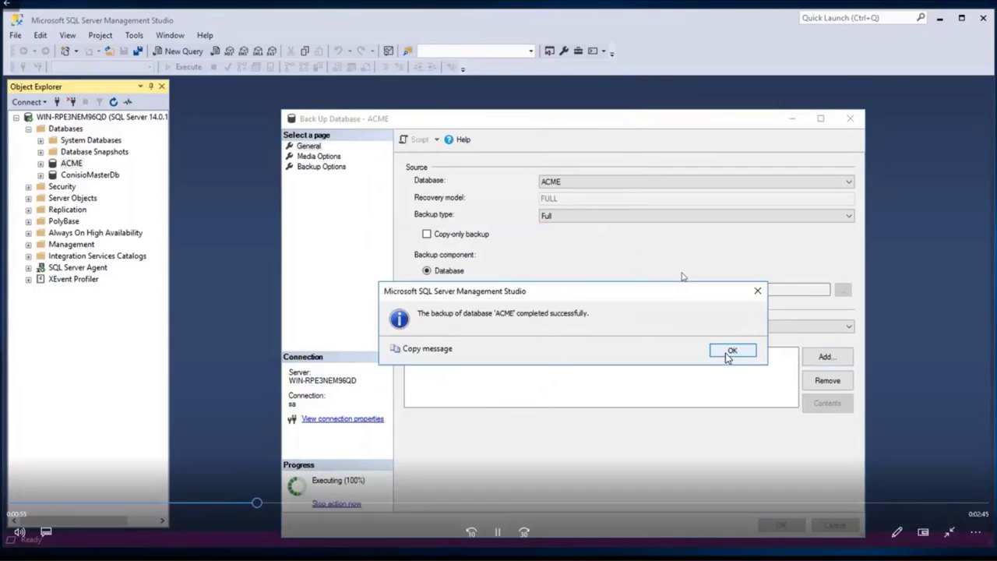
left_click(725, 353)
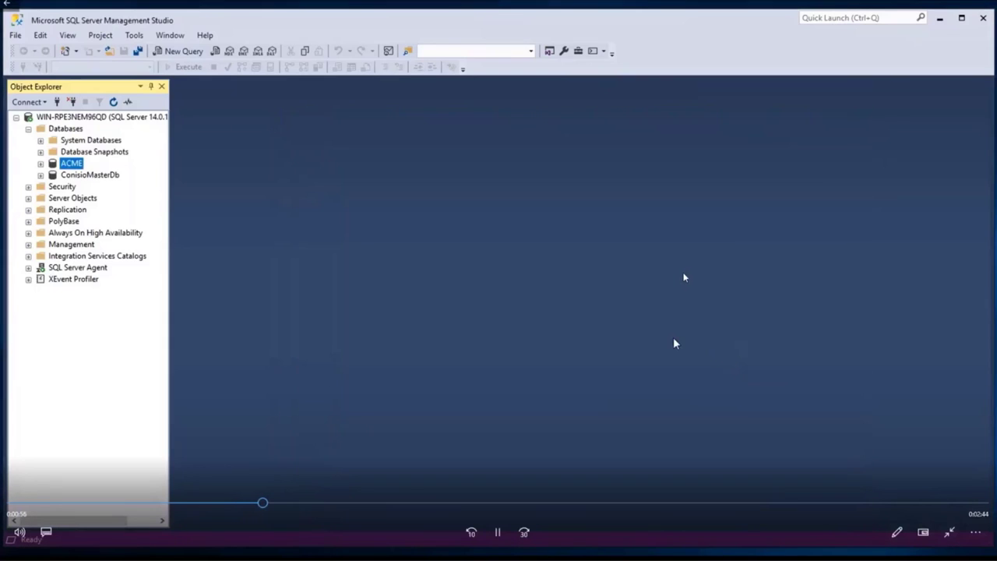
Step: Start a backup of the ConisioMasterDb database and remove its default destination file
right_click(89, 174)
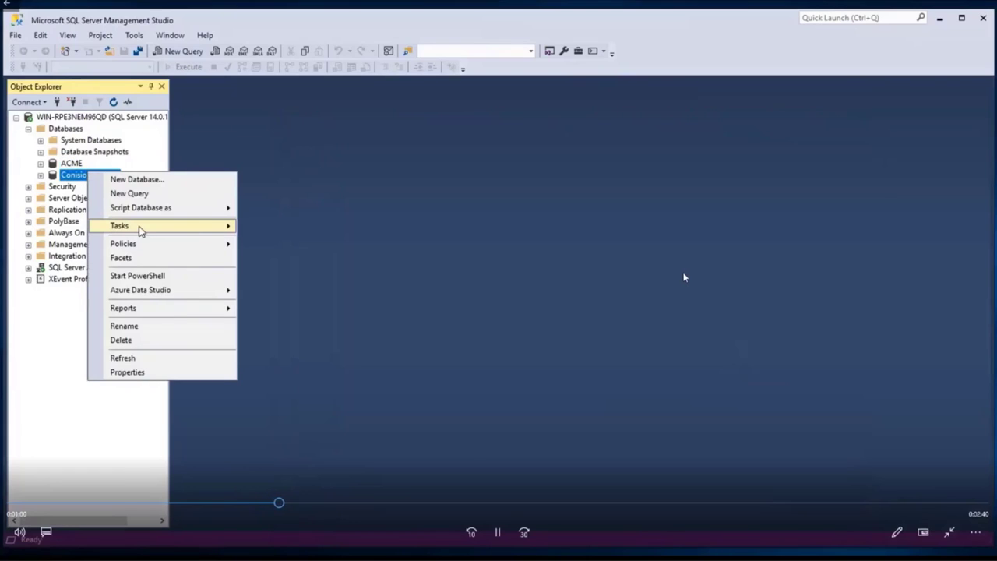
mouse_move(140, 229)
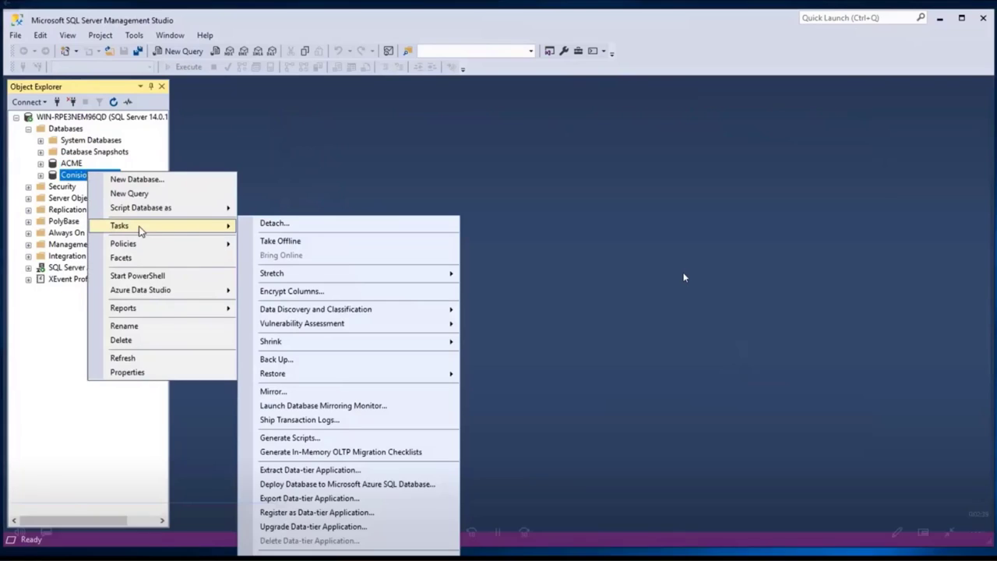
left_click(308, 361)
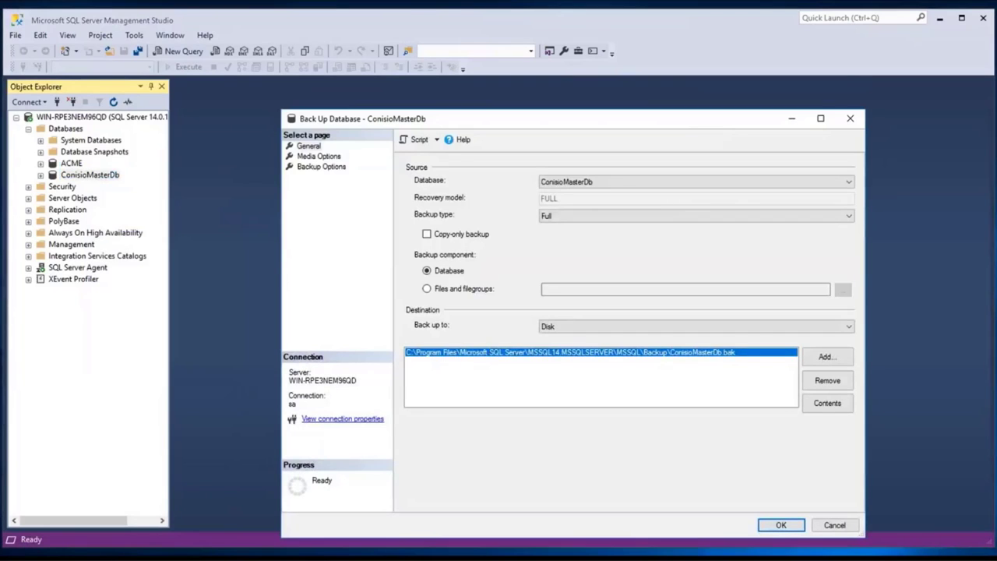
left_click(827, 380)
Step: Add a new backup destination in the E: folder "Backups that are definitely not of the same drive and same machine as PDM"
left_click(826, 357)
left_click(610, 318)
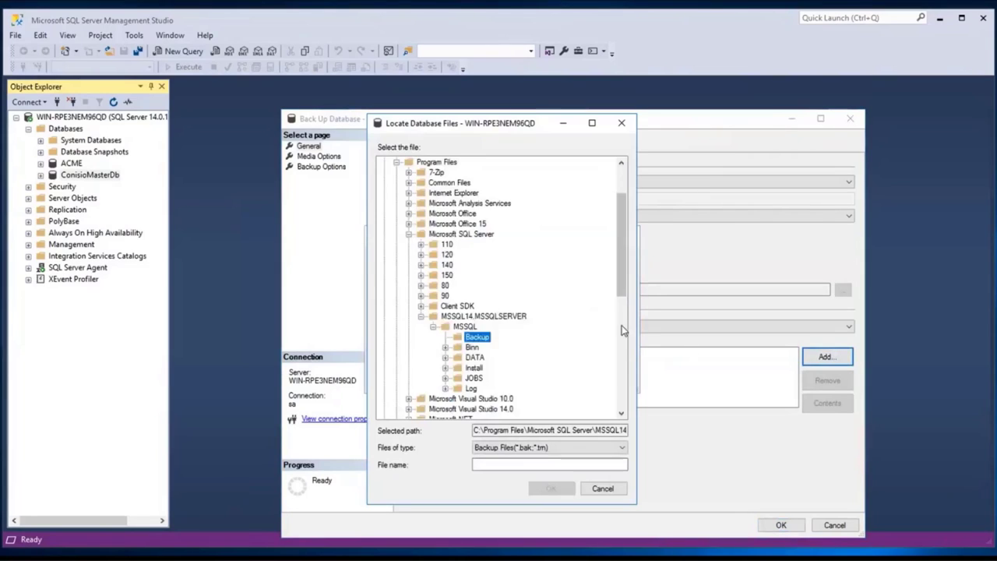
scroll(604, 379, "down", 10)
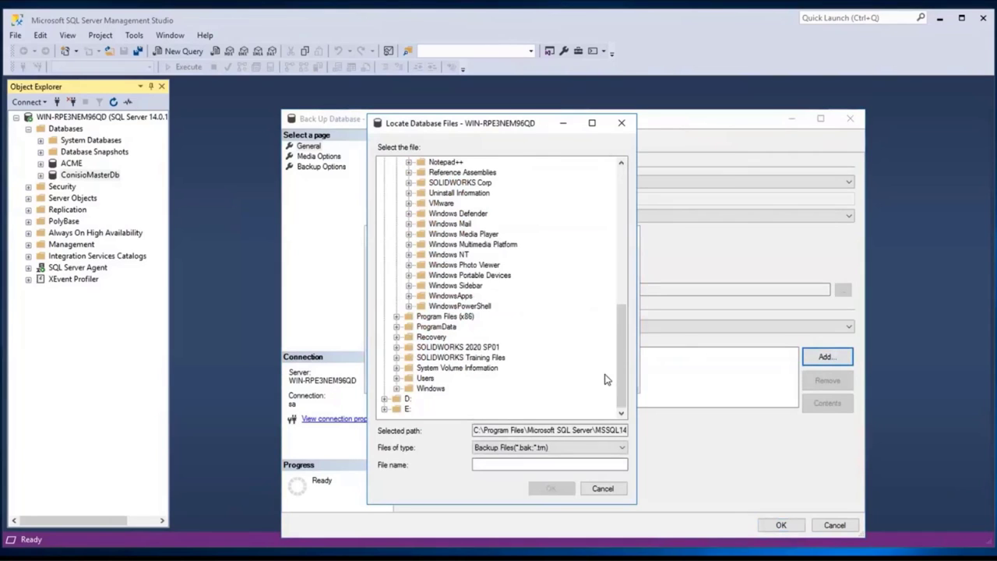
left_click(384, 408)
left_click(466, 387)
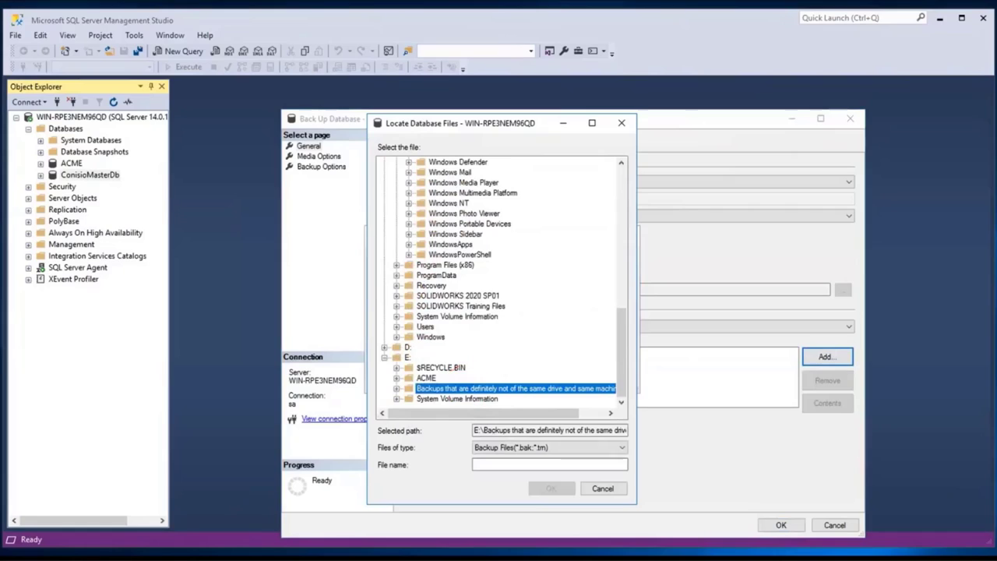
left_click(399, 388)
Step: Name the ConisioMasterDb backup file Conisio_backup_2_4_2020.bak and accept it as the backup destination
left_click(530, 465)
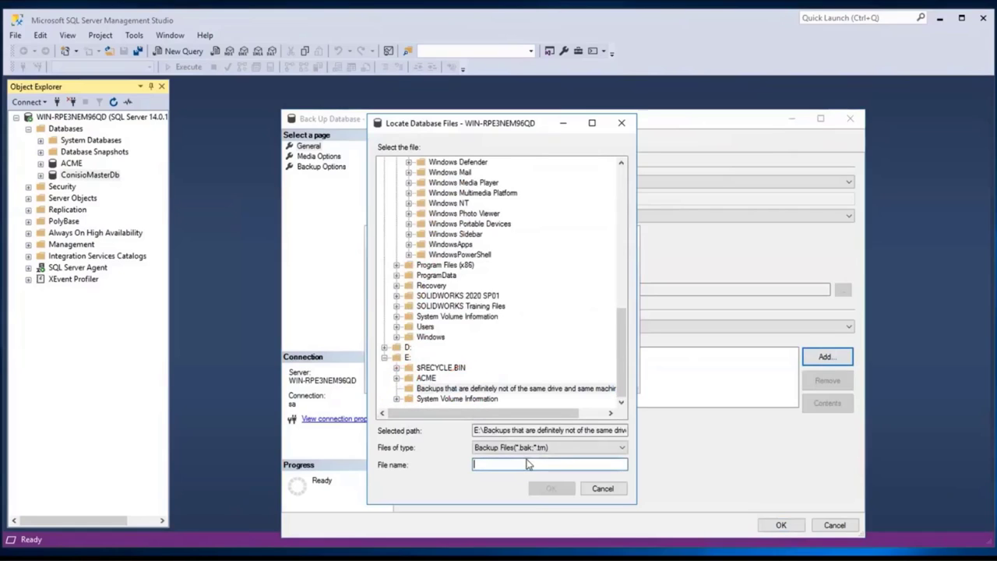
type("Conisio")
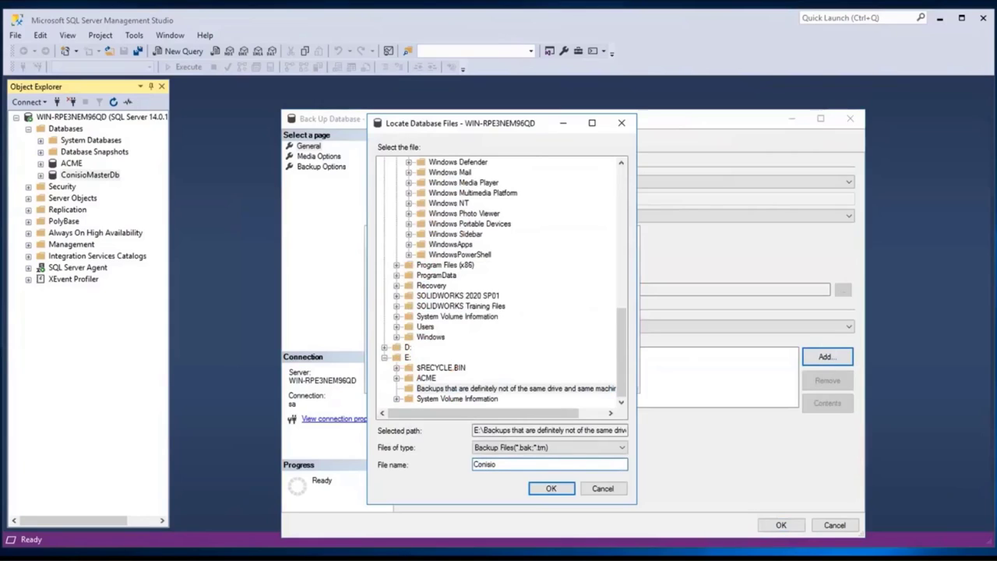
type("_backup_2_4_2020.bak")
left_click(558, 493)
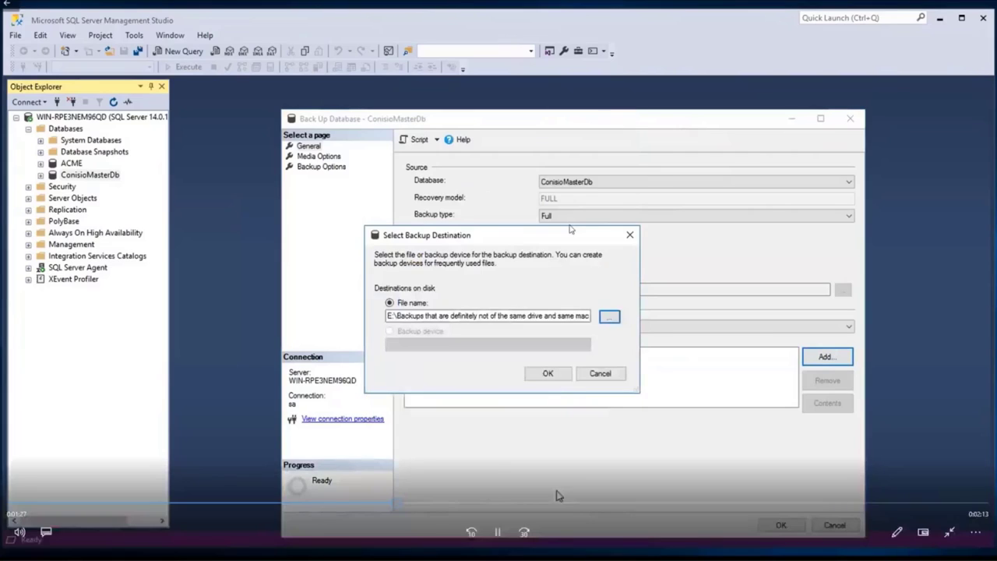
left_click(547, 373)
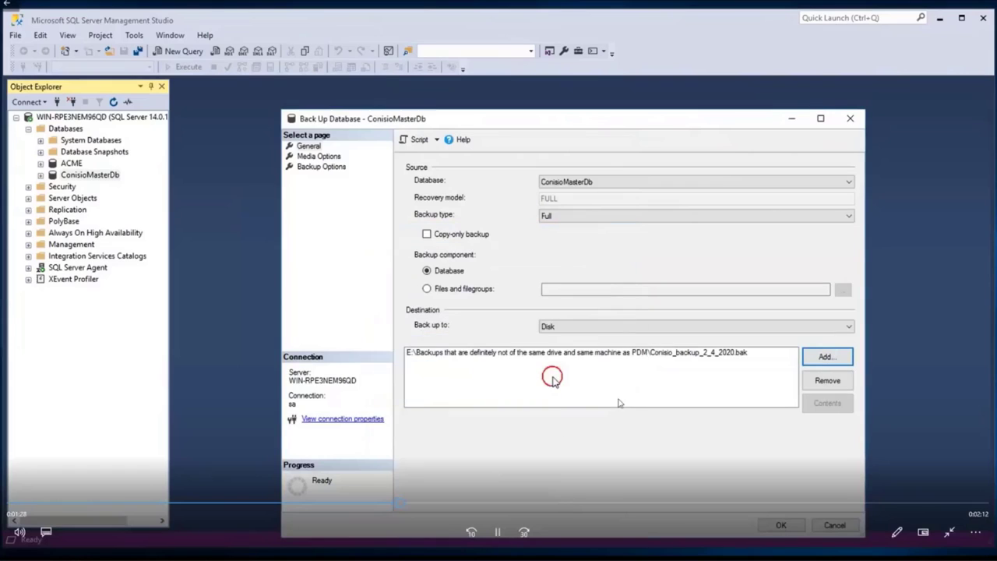
Step: Run the full backup of ConisioMasterDb and close SQL Server Management Studio
left_click(783, 524)
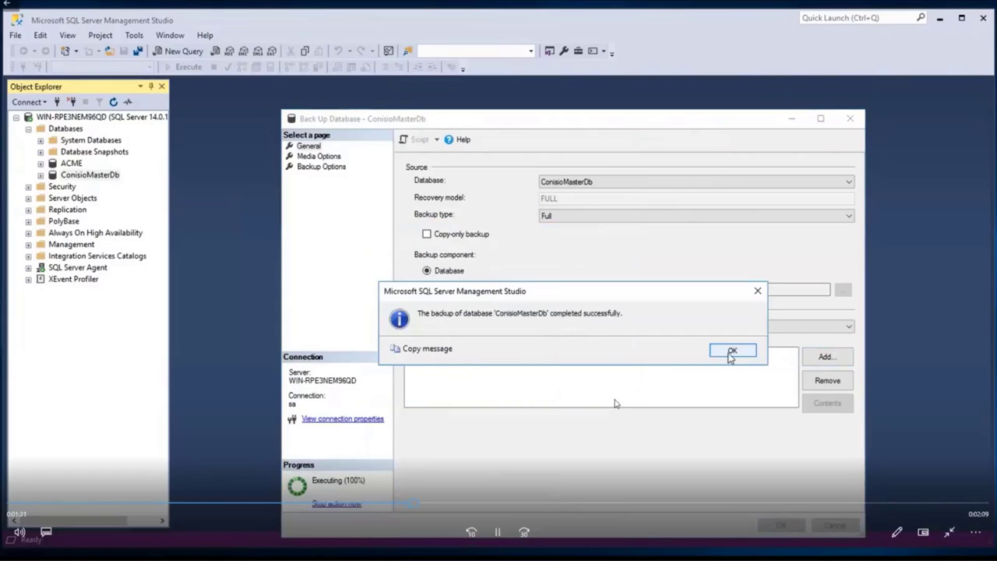
left_click(731, 352)
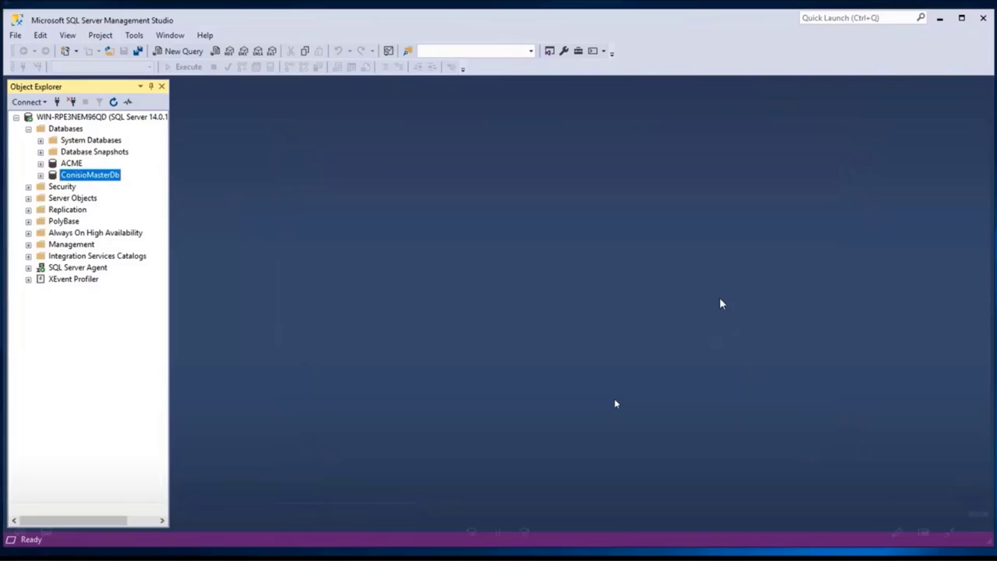
left_click(984, 20)
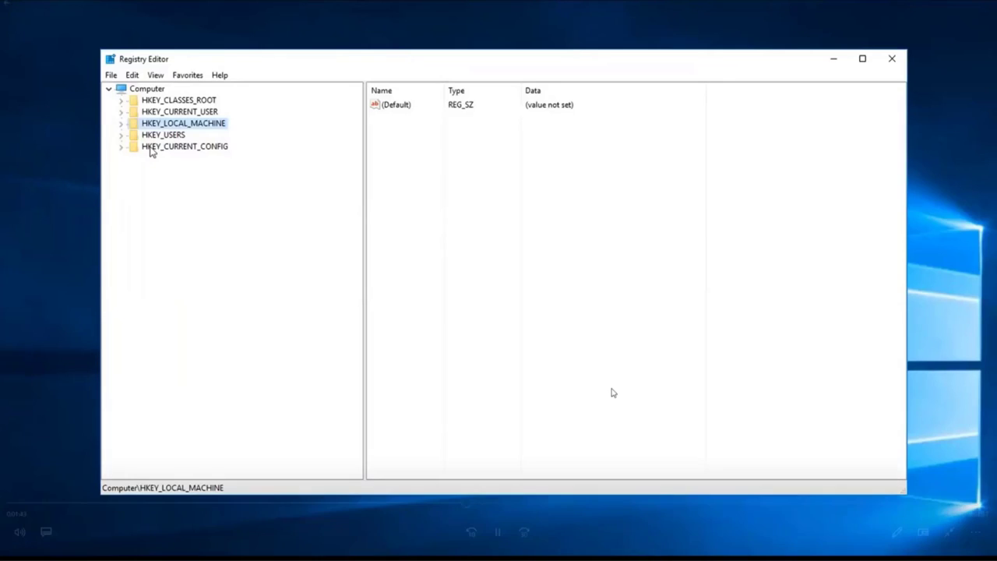
left_click(498, 534)
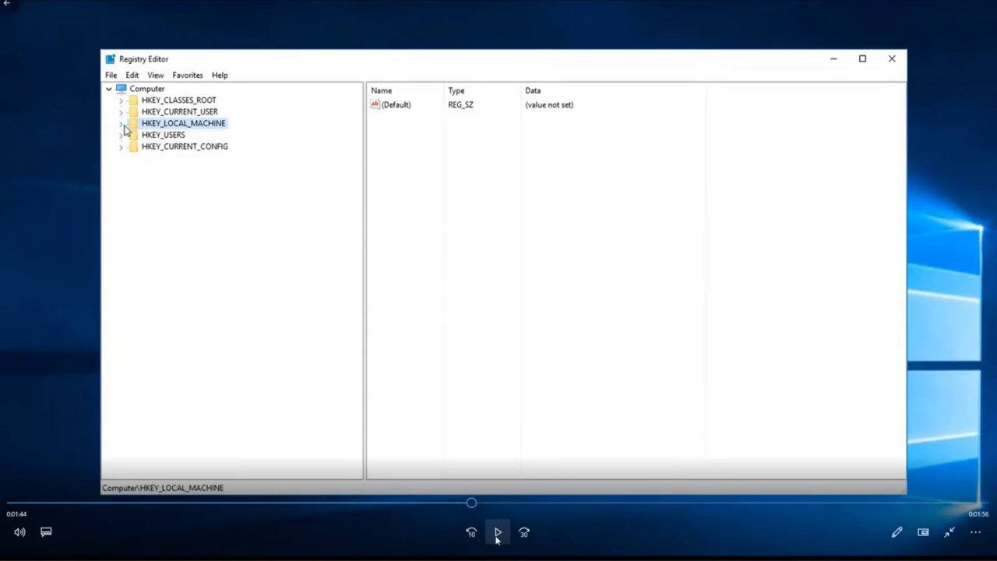
left_click(497, 533)
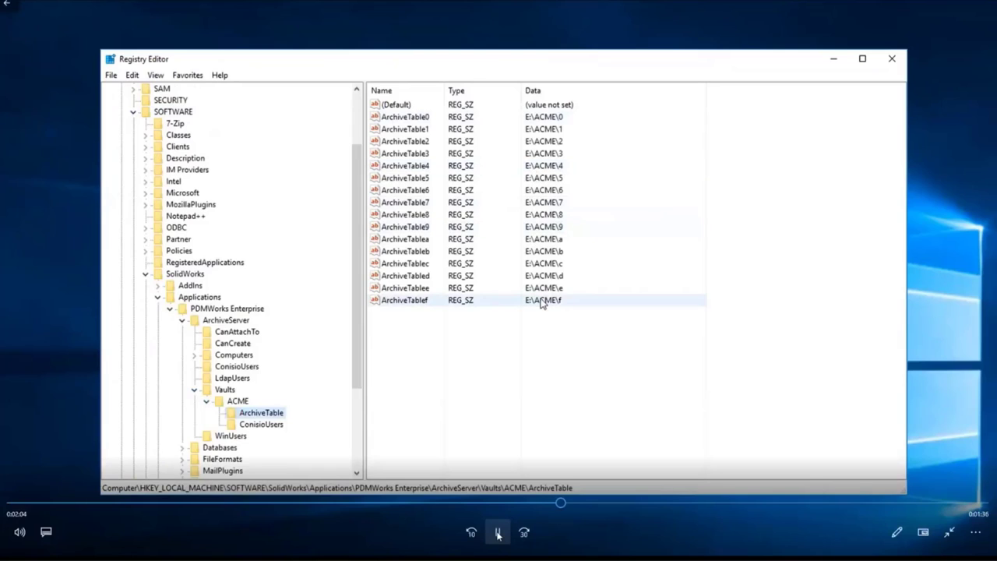
left_click(498, 532)
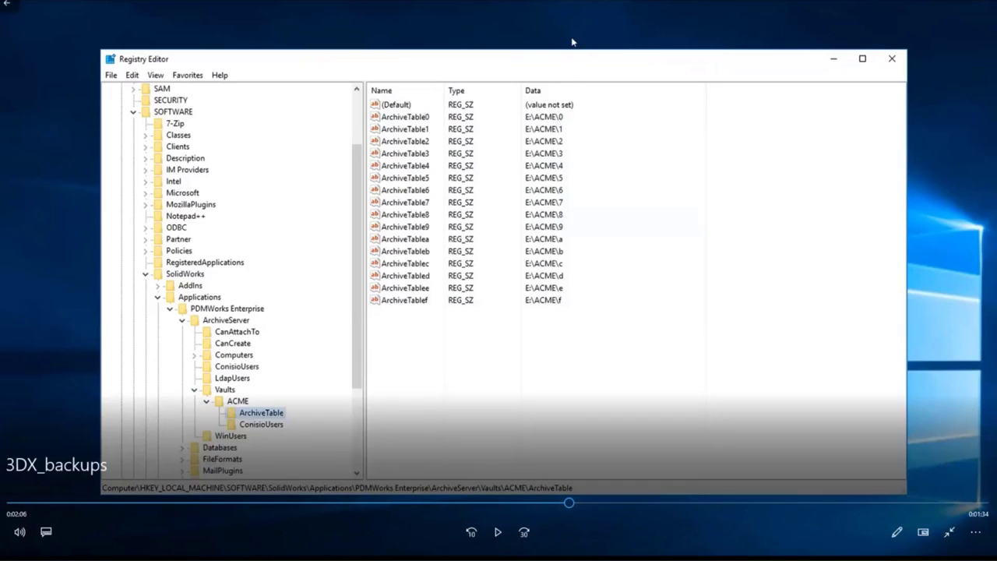
left_click(499, 534)
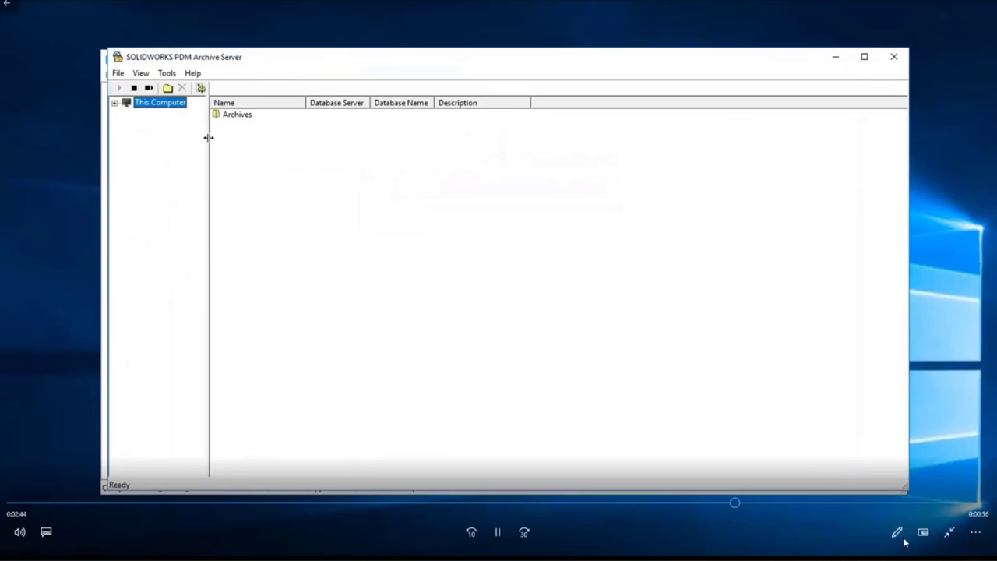
left_click(495, 538)
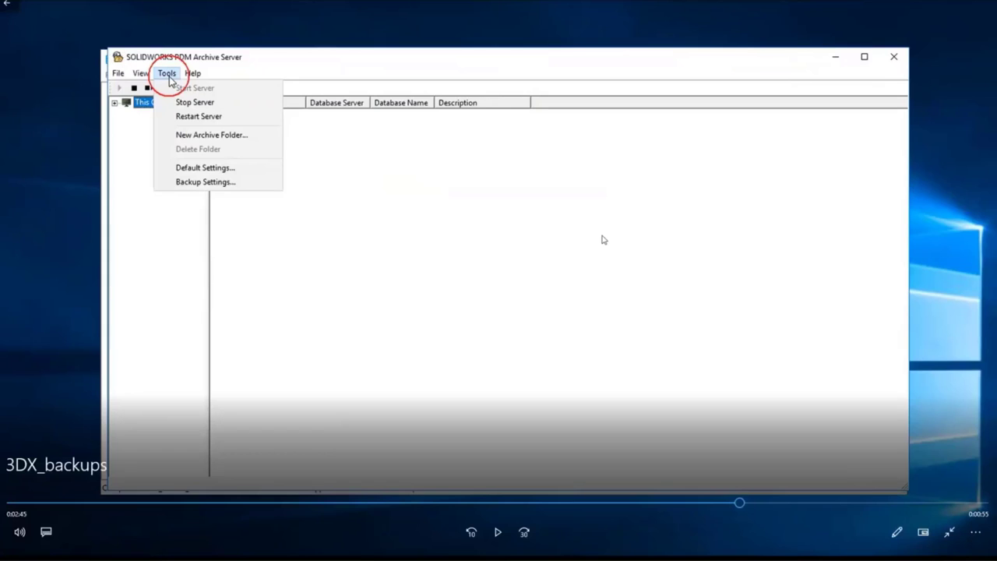
left_click(505, 532)
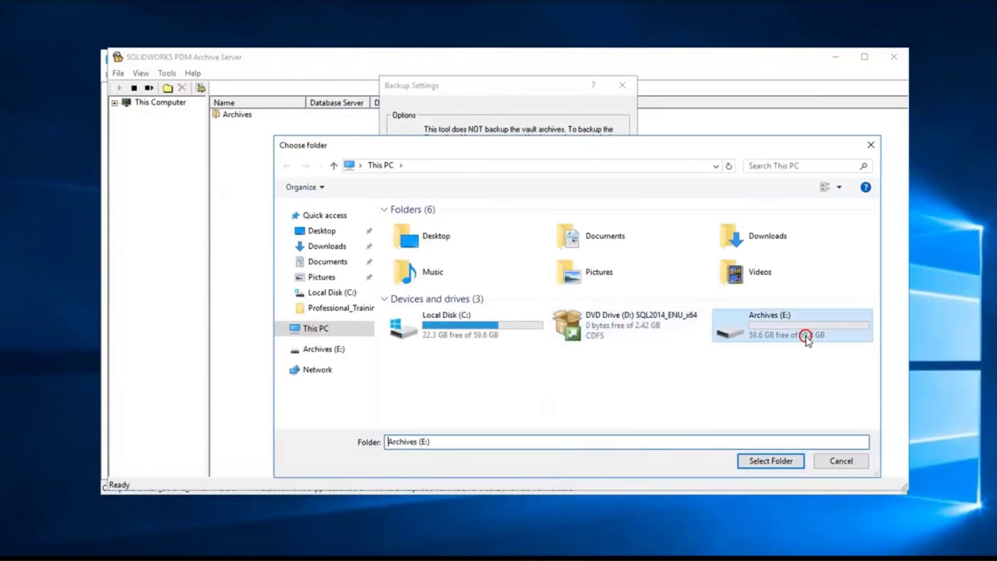
Step: Set the archive server backup location to the "Backups that are definitely not of the same drive and same machine as PDM" folder on Archives (E:)
double_click(806, 337)
double_click(457, 235)
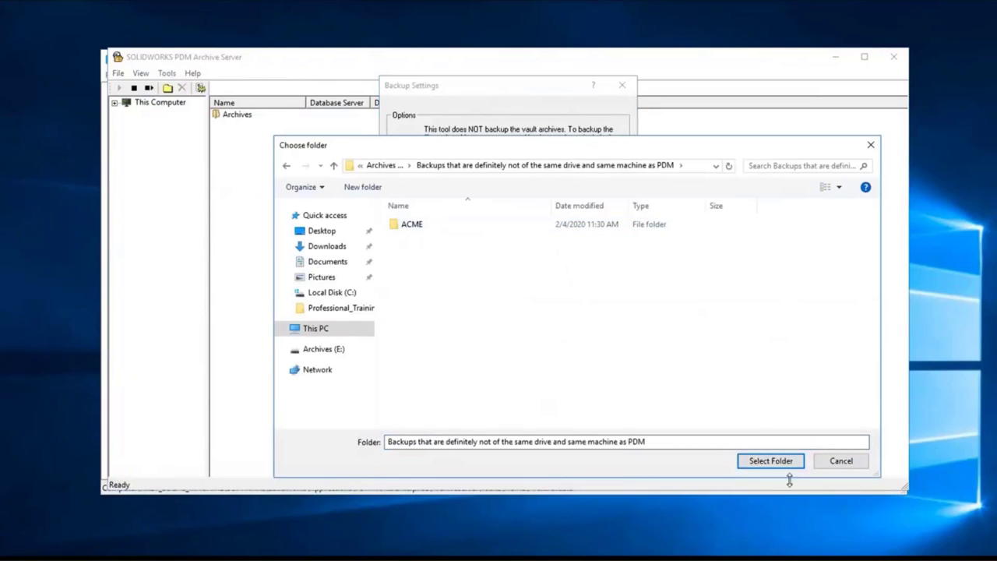
left_click(765, 461)
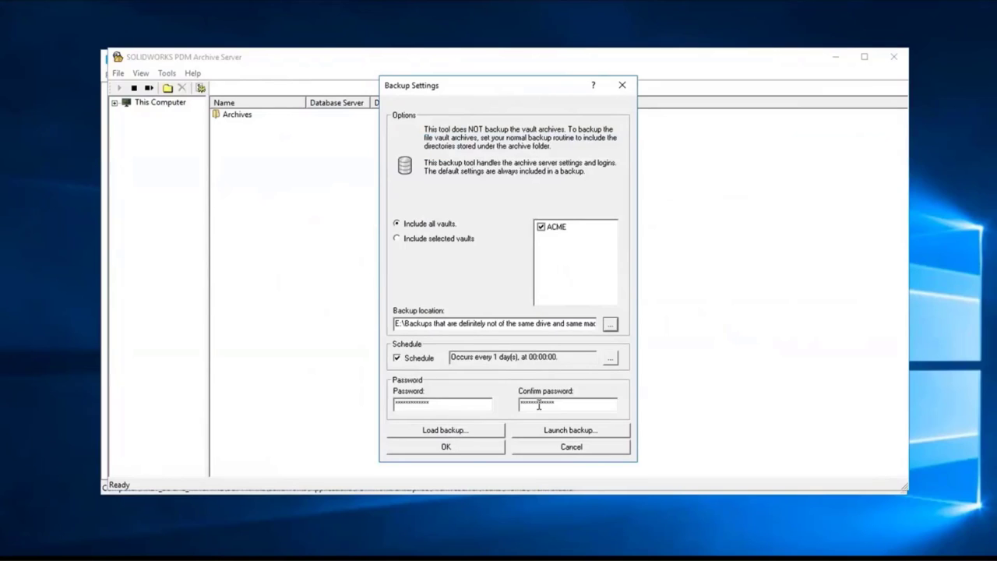
Step: Open the "Backups that are definitely not of the same drive and same machine as PDM" folder on Archives (E:) in File Explorer to check the backups
mouse_move(535, 371)
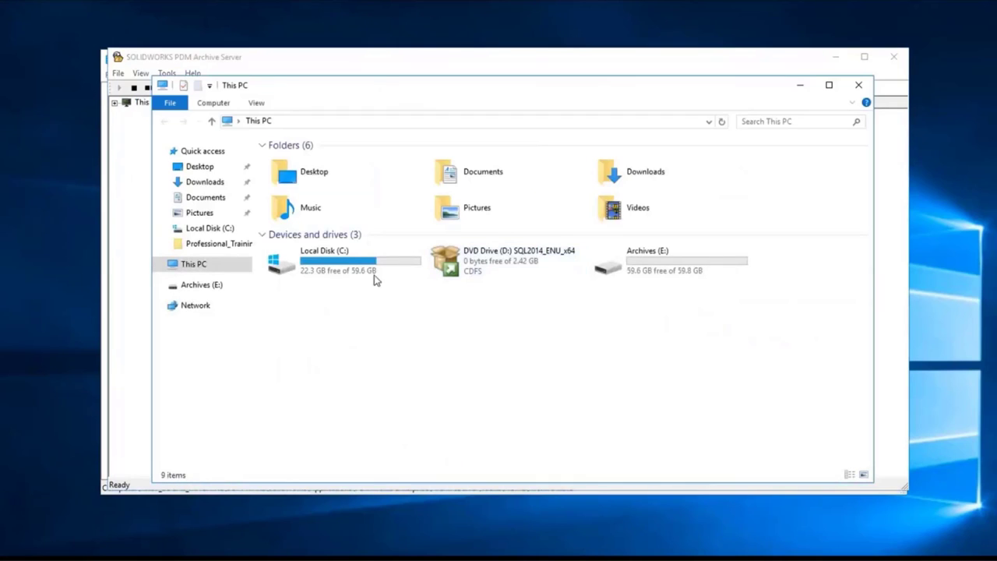
double_click(644, 264)
double_click(429, 174)
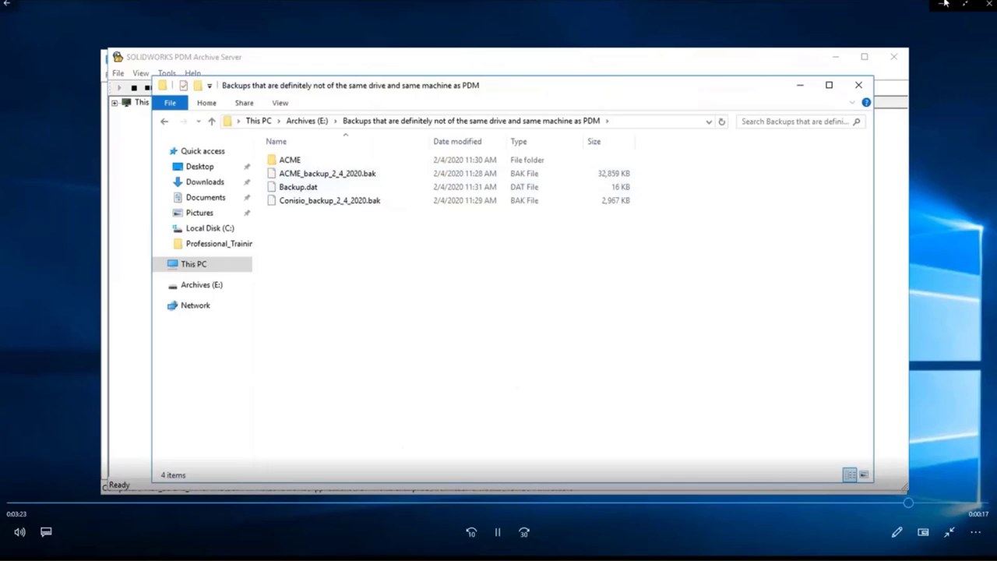
left_click(987, 6)
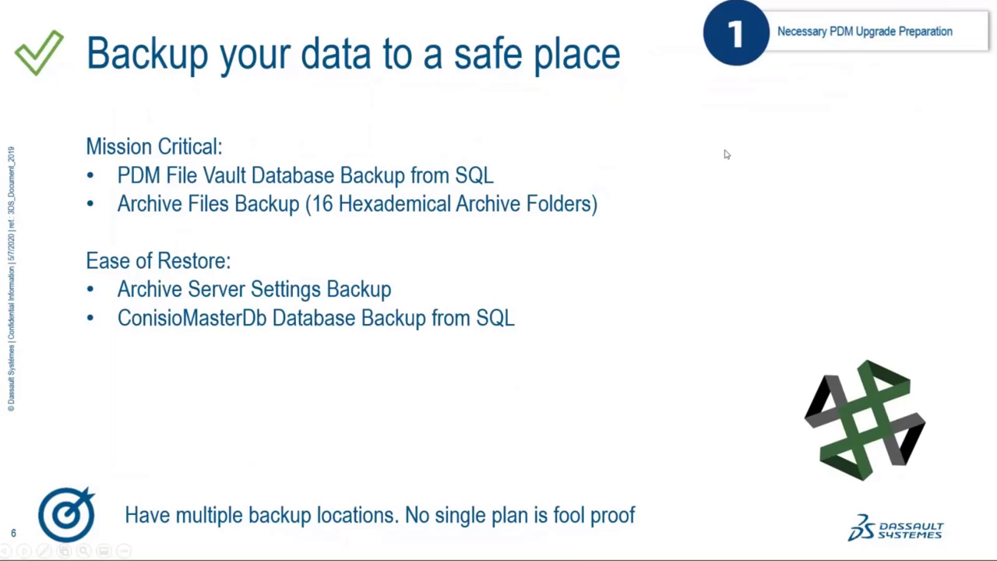